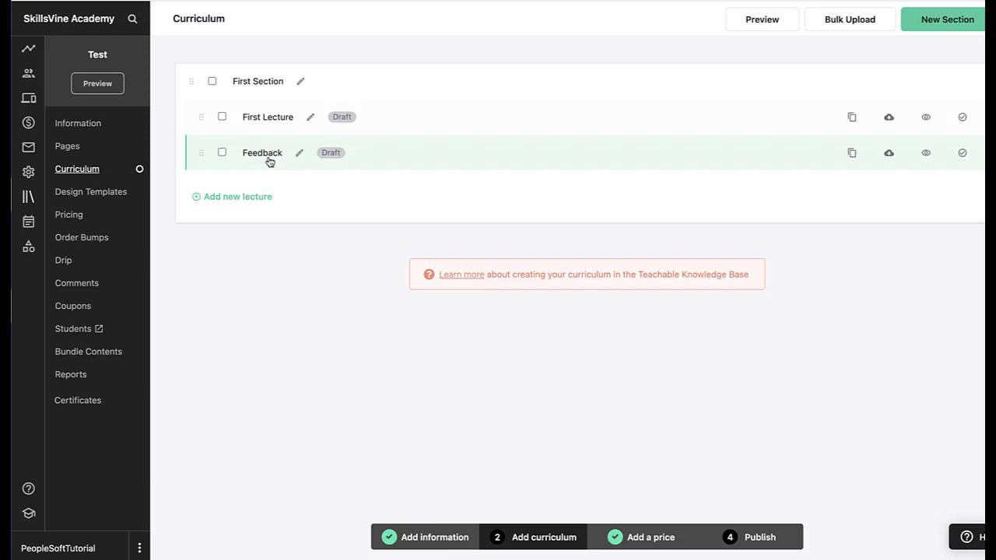
Open the empty Feedback lecture editor and scroll through the AWE Training Feedback form's questions
left_click(265, 153)
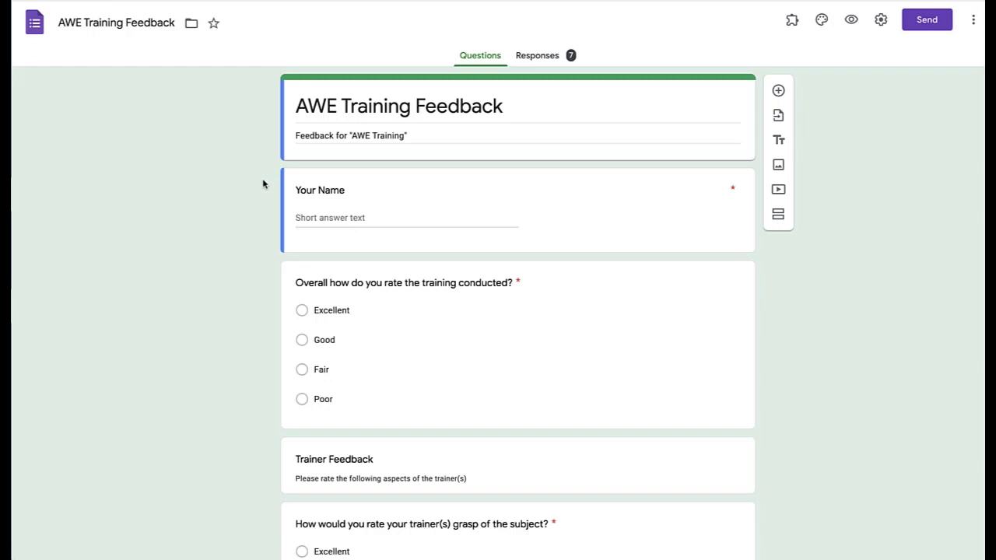
scroll(277, 228, "down", 2)
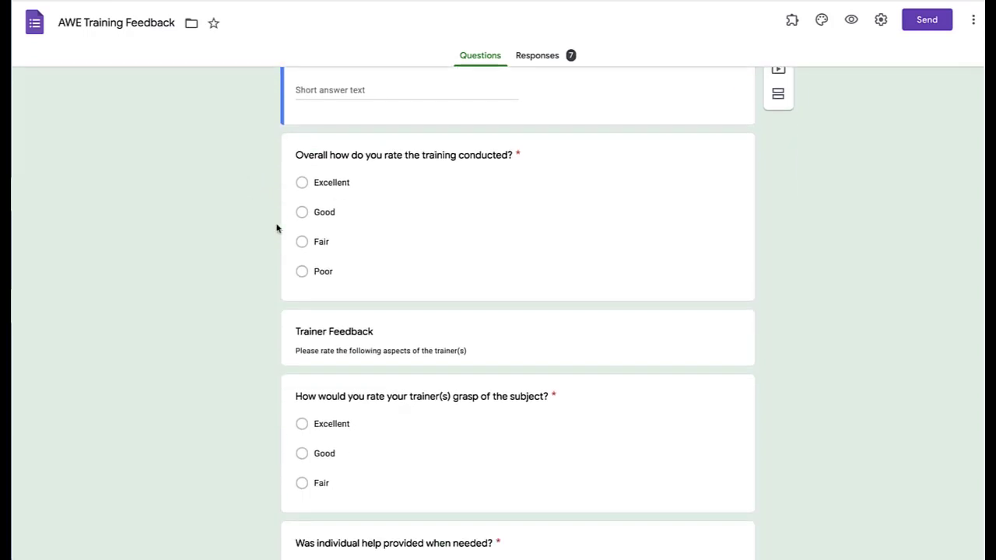
scroll(276, 228, "up", 1)
scroll(378, 202, "down", 1)
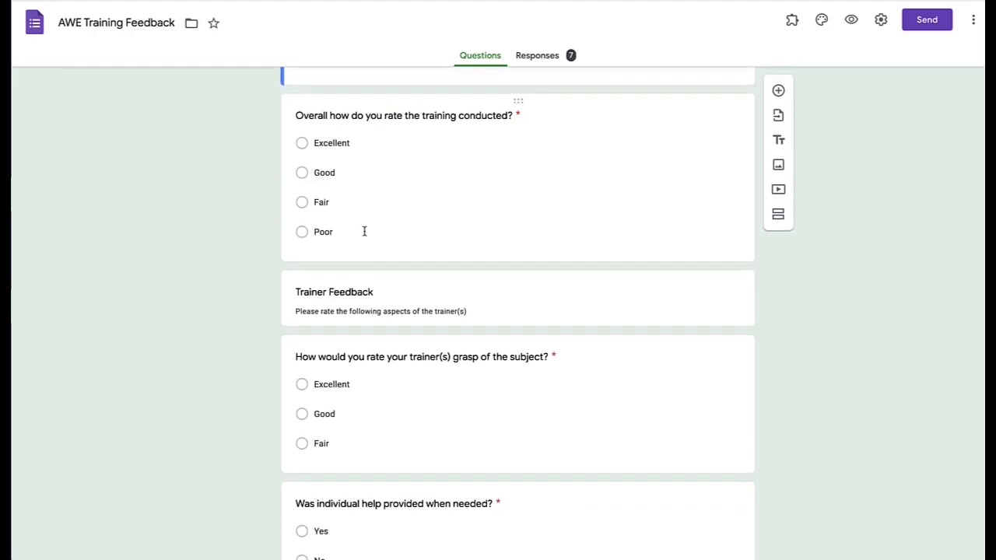
scroll(365, 231, "down", 6)
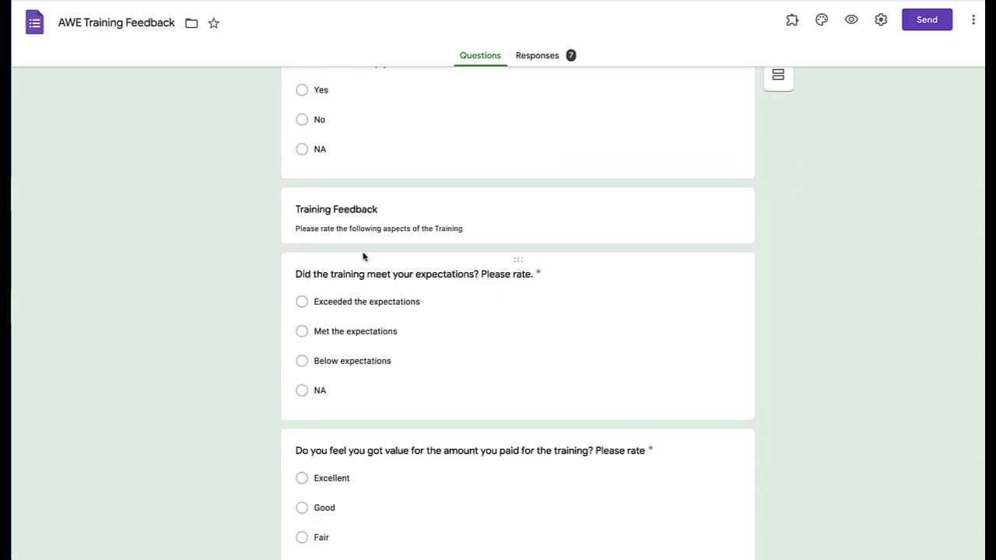
scroll(363, 257, "down", 8)
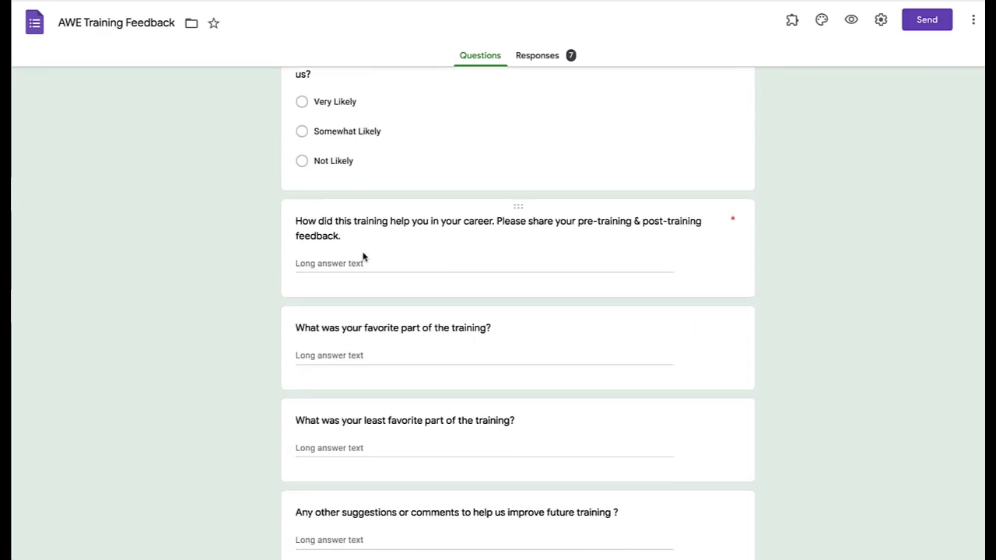
scroll(363, 257, "down", 1)
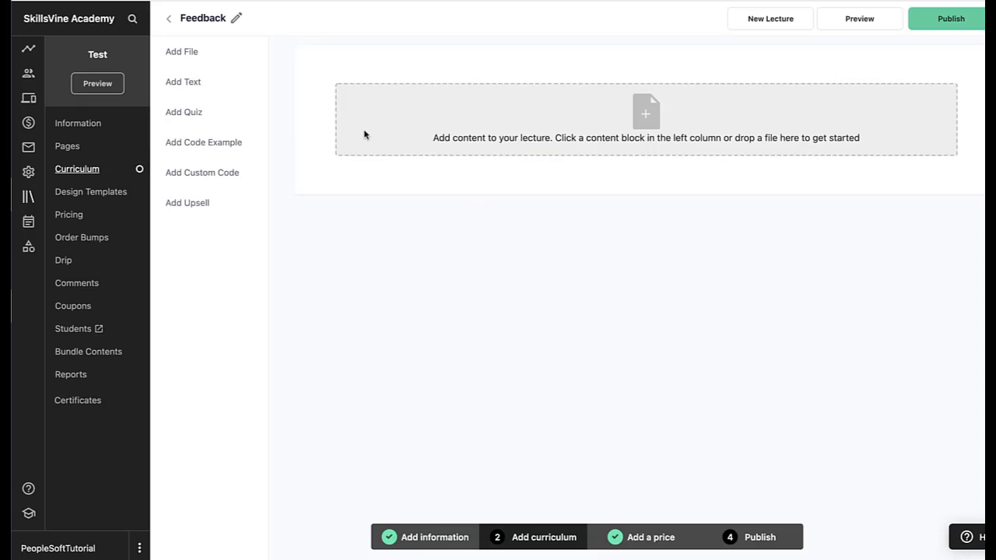
Add a text block to the Feedback lecture reading 'Please submit your course feedback.'
left_click(195, 88)
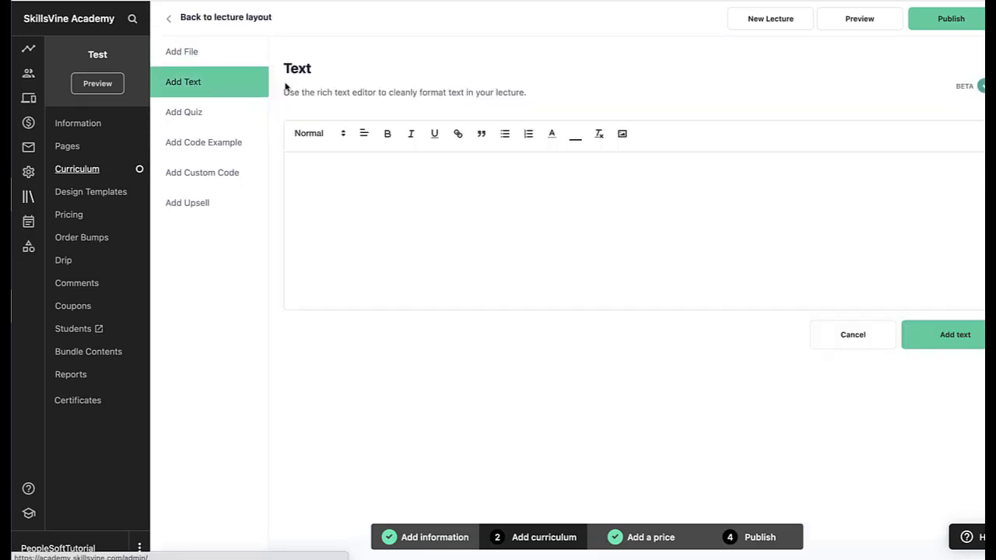
left_click(406, 179)
type("Please su")
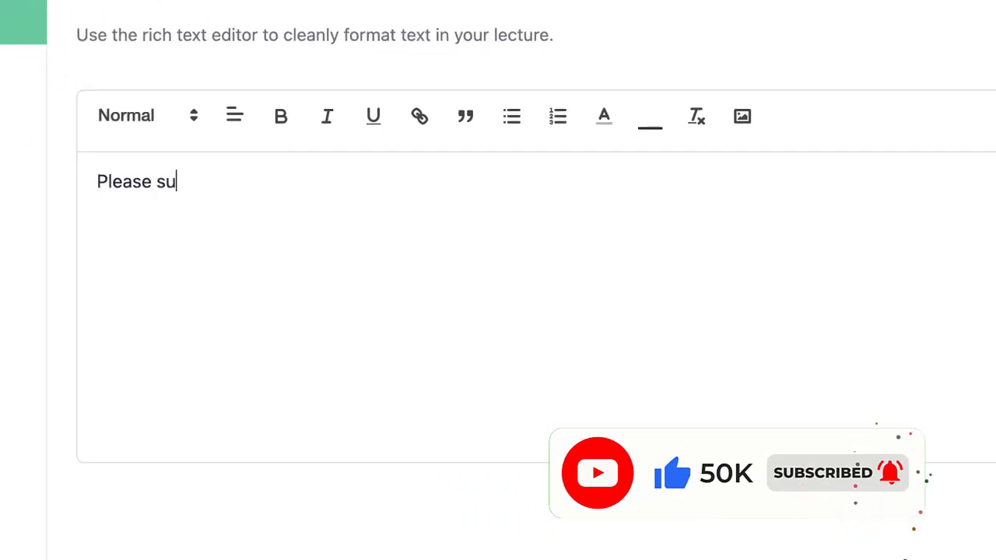
type("bmit your coure")
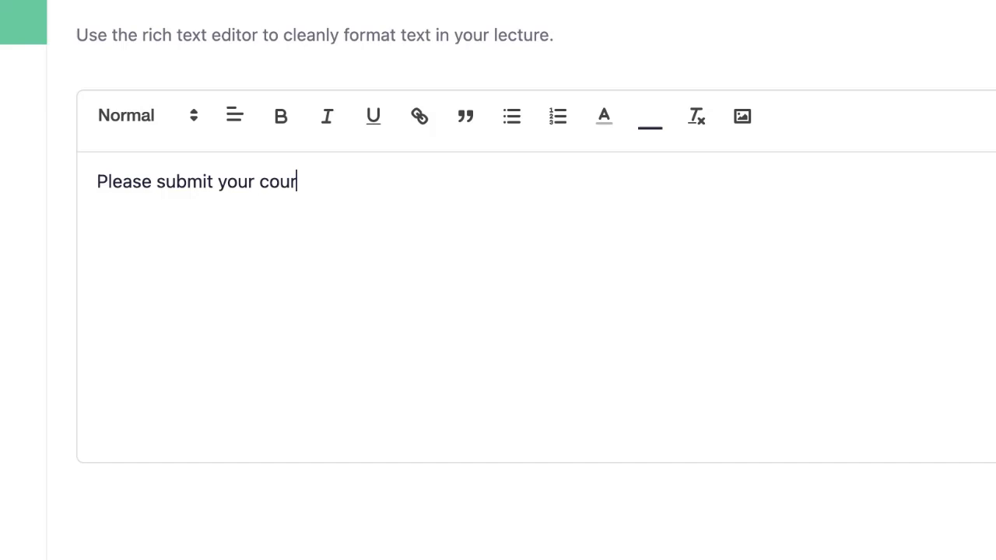
key("BackSpace")
type("se feedback.")
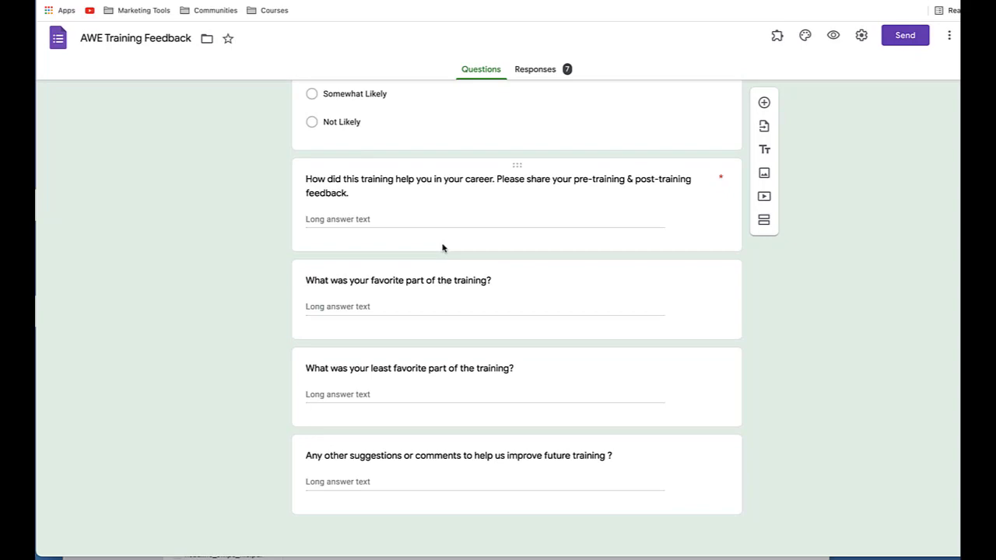
Bring up the AWE Training Feedback form's Embed HTML code (640 × 2909 px iframe)
scroll(443, 249, "up", 10)
scroll(443, 249, "up", 5)
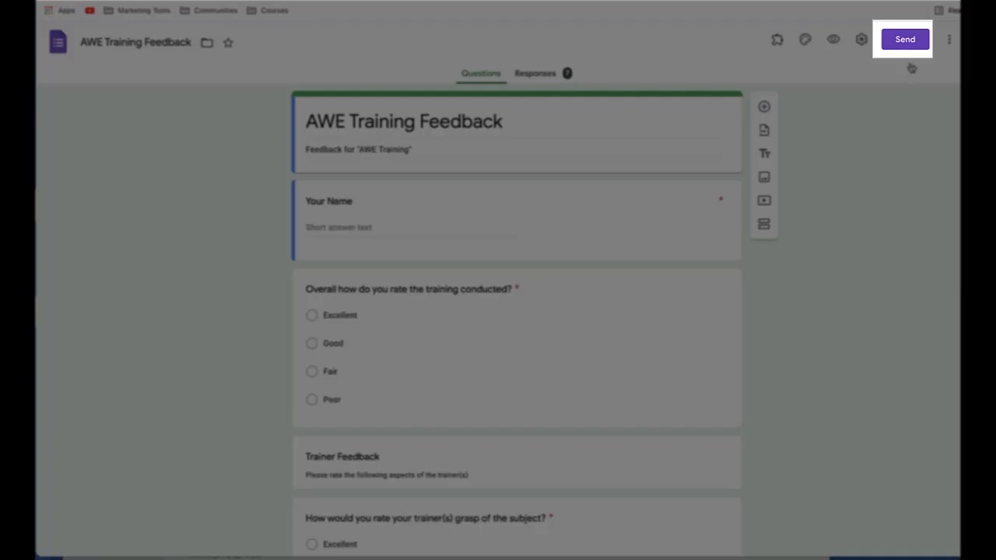
left_click(912, 38)
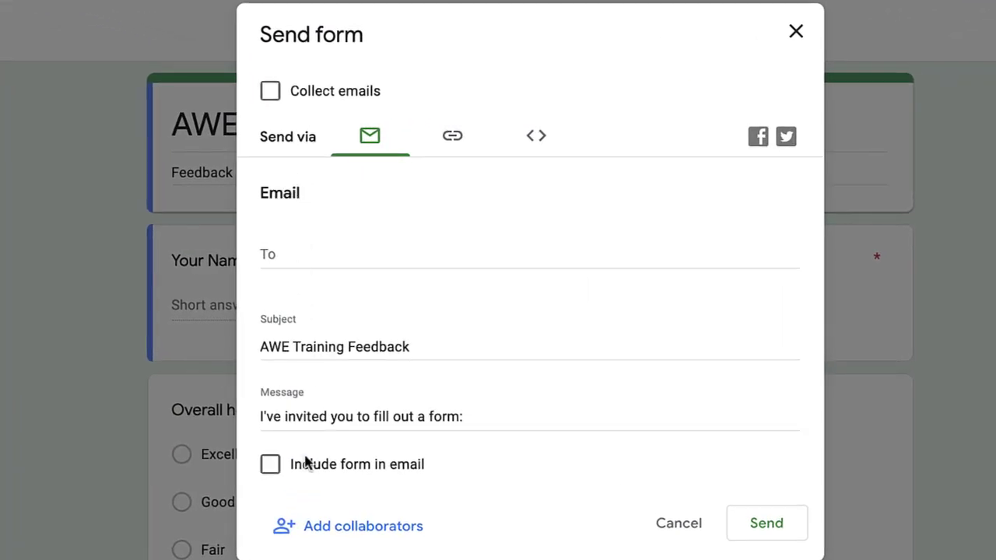
left_click(442, 153)
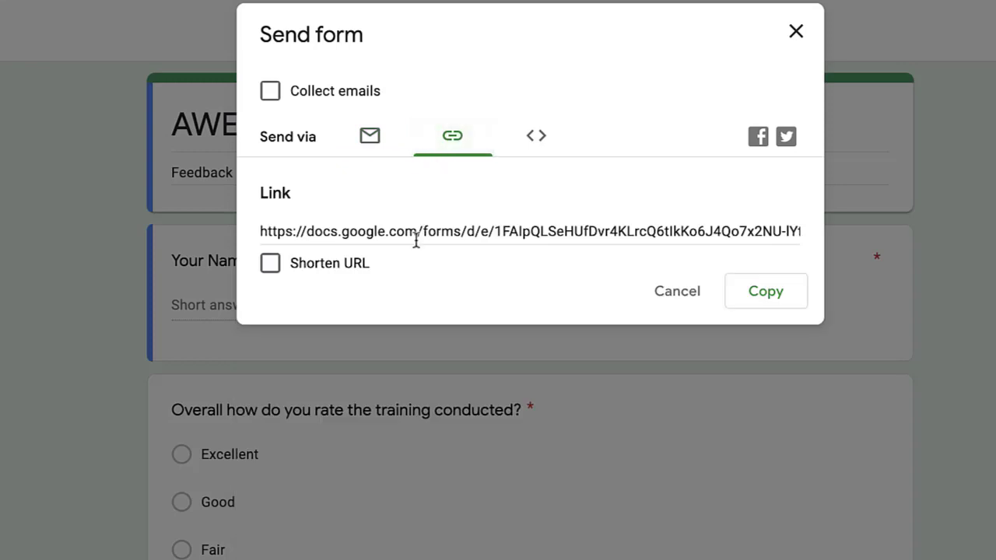
left_click(535, 144)
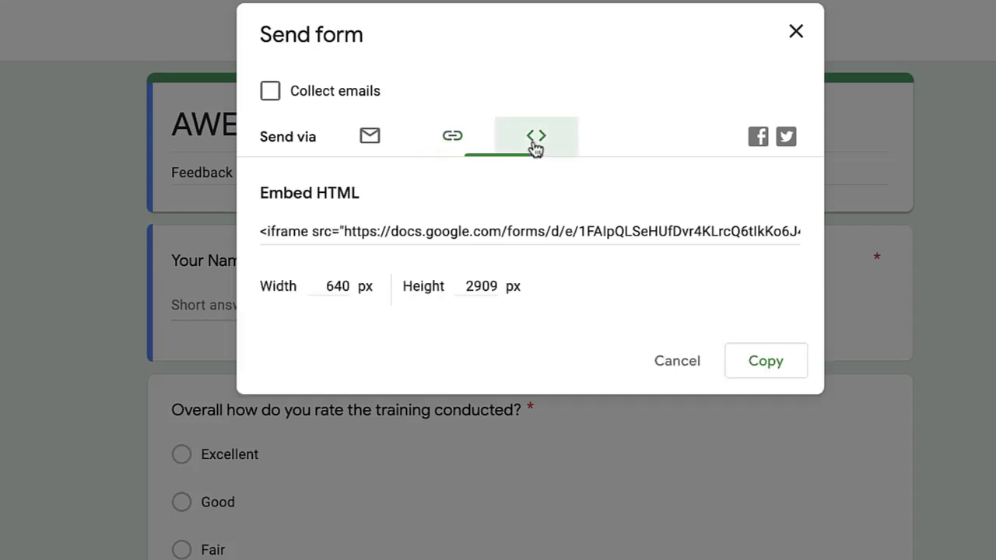
Select and copy the form's iframe embed code
left_click(314, 232)
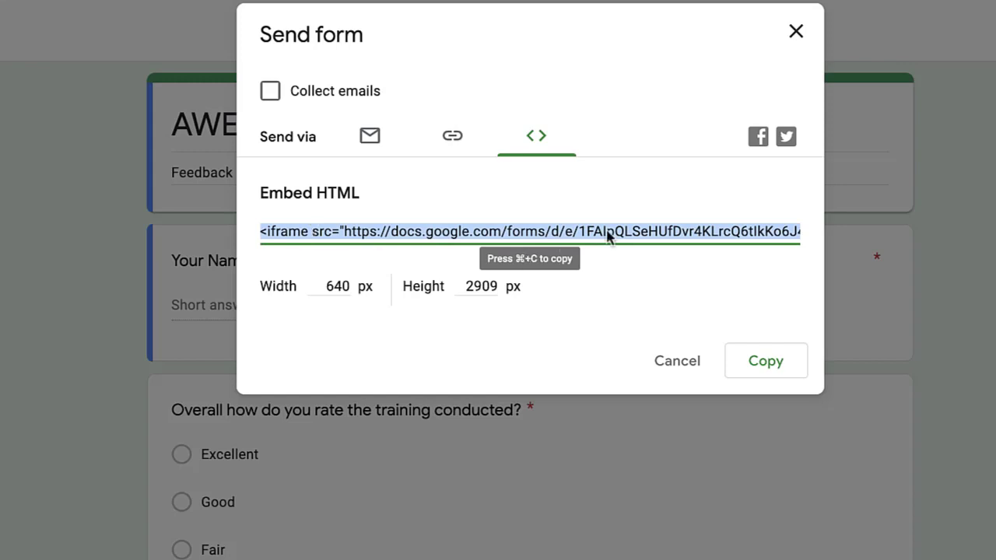
left_click(661, 269)
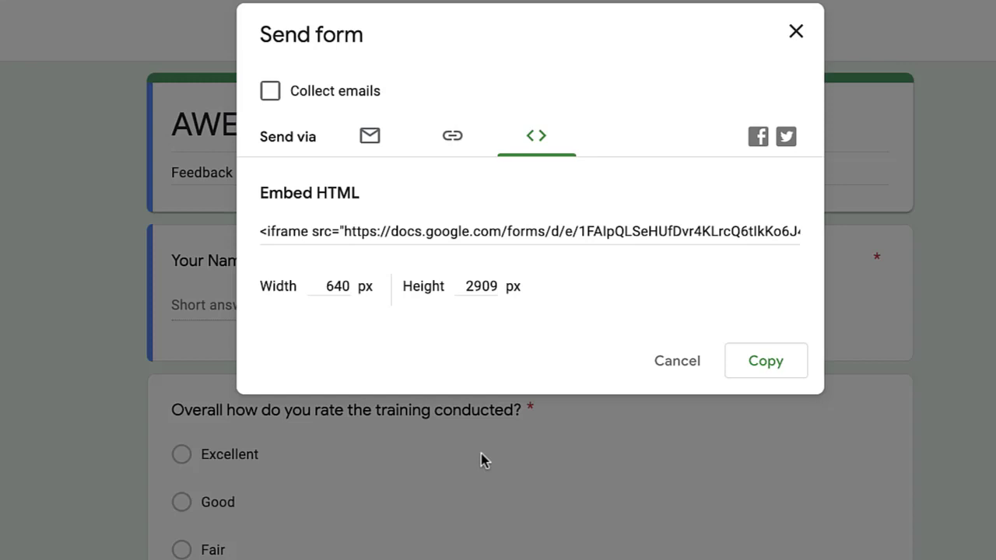
left_click(462, 226)
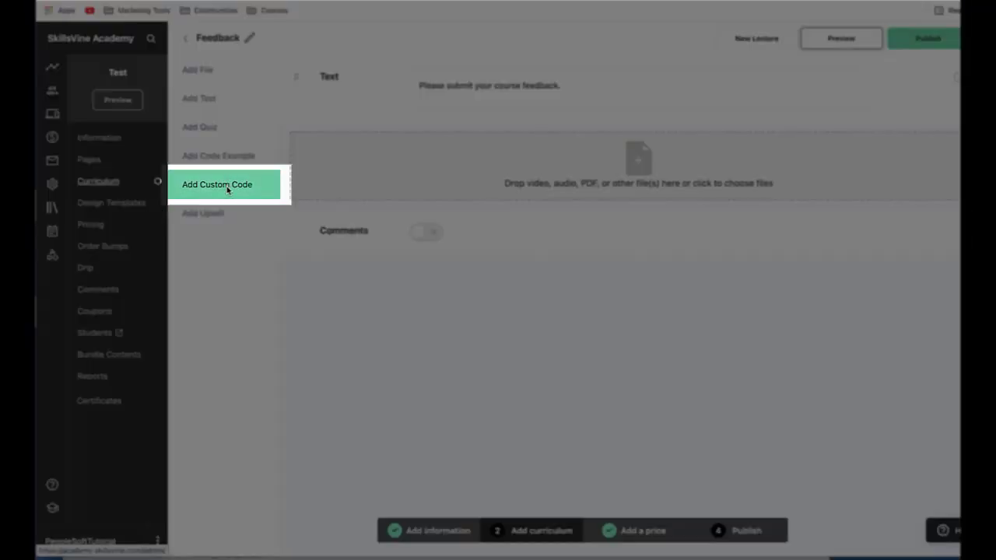
Paste the Google Form iframe code into a new Custom Code block and save it
left_click(228, 189)
left_click(428, 166)
key("ctrl+v")
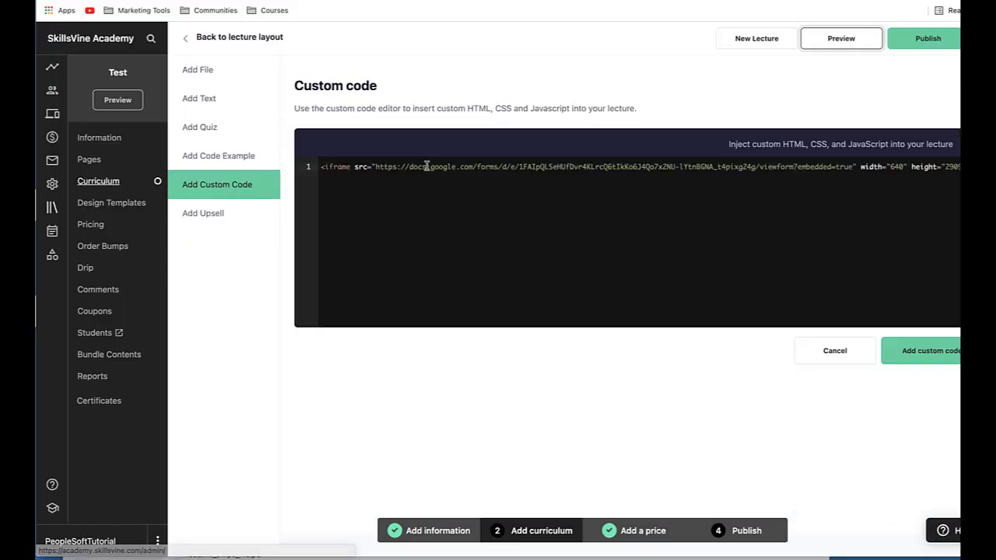
key("ctrl+a")
key("BackSpace")
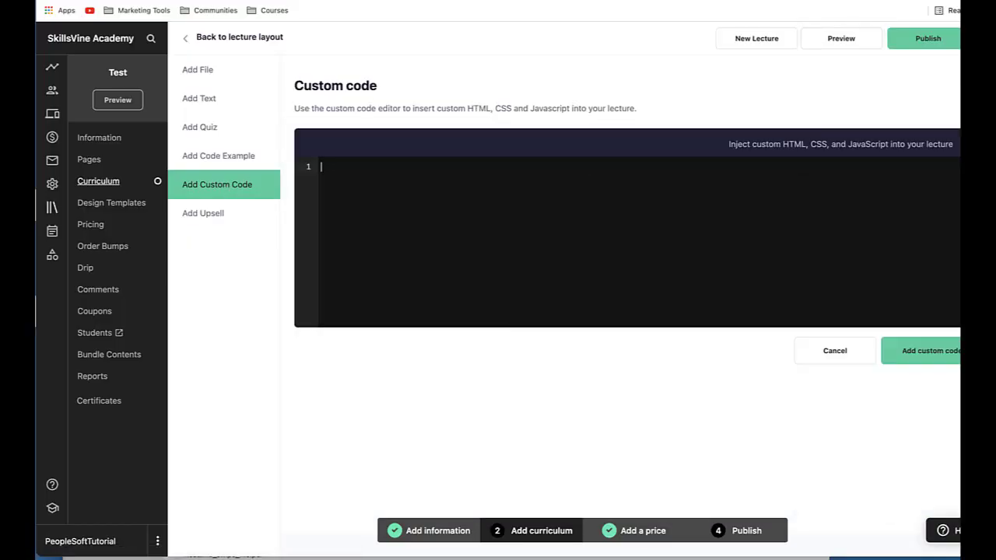
key("ctrl+v")
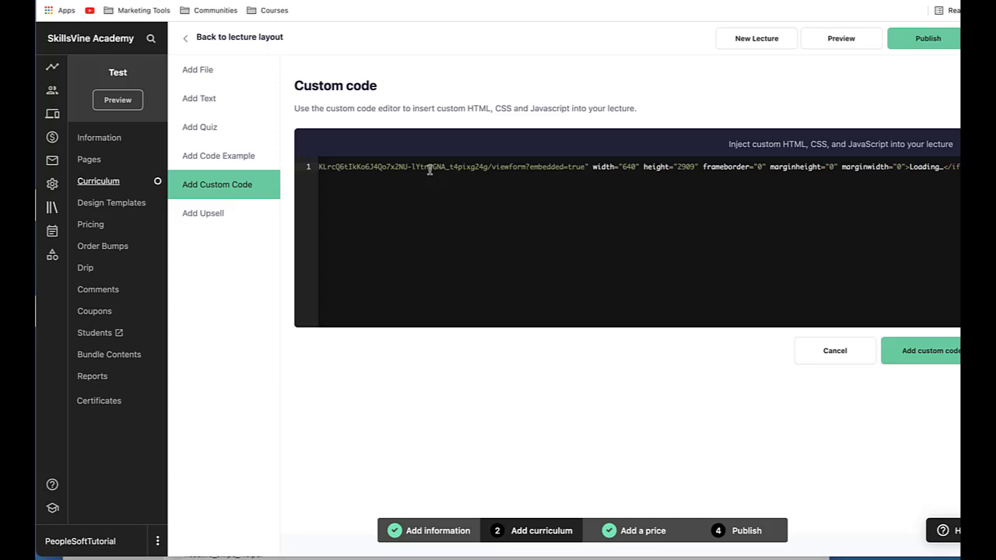
left_click(908, 351)
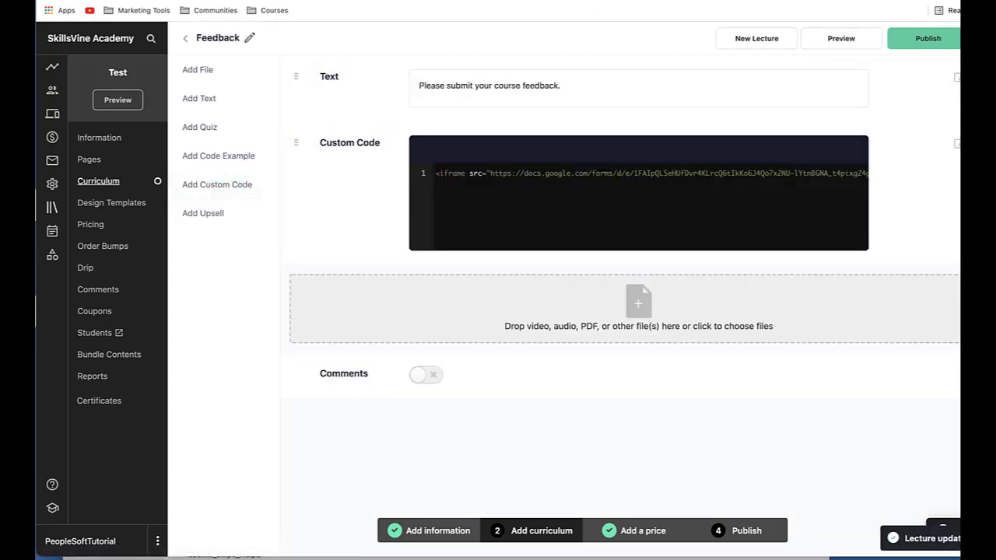
left_click(832, 43)
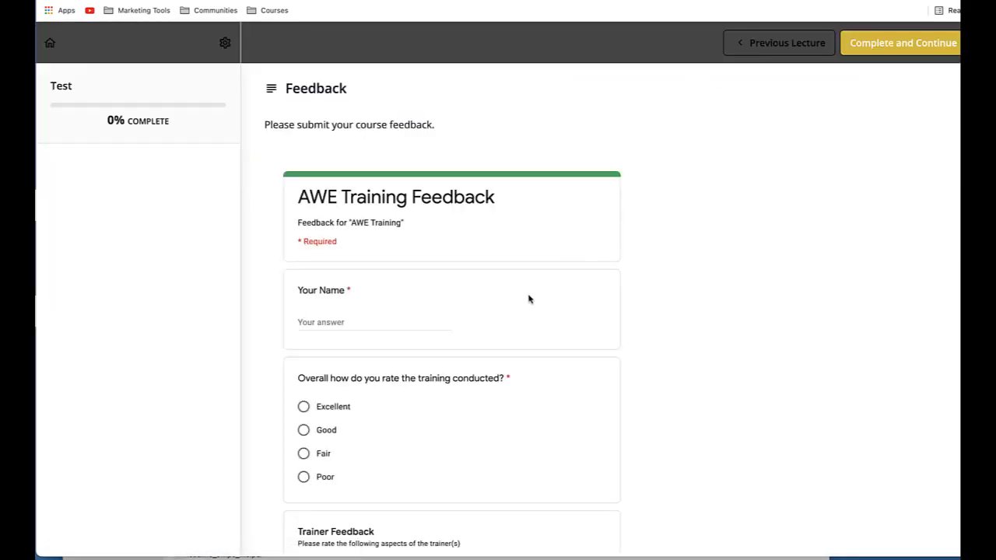
scroll(474, 277, "down", 15)
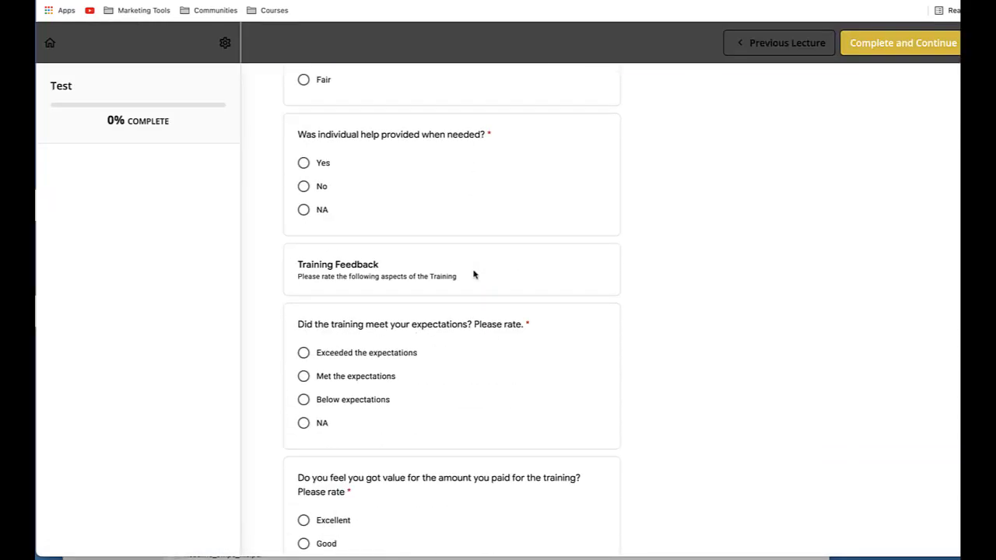
scroll(474, 278, "up", 15)
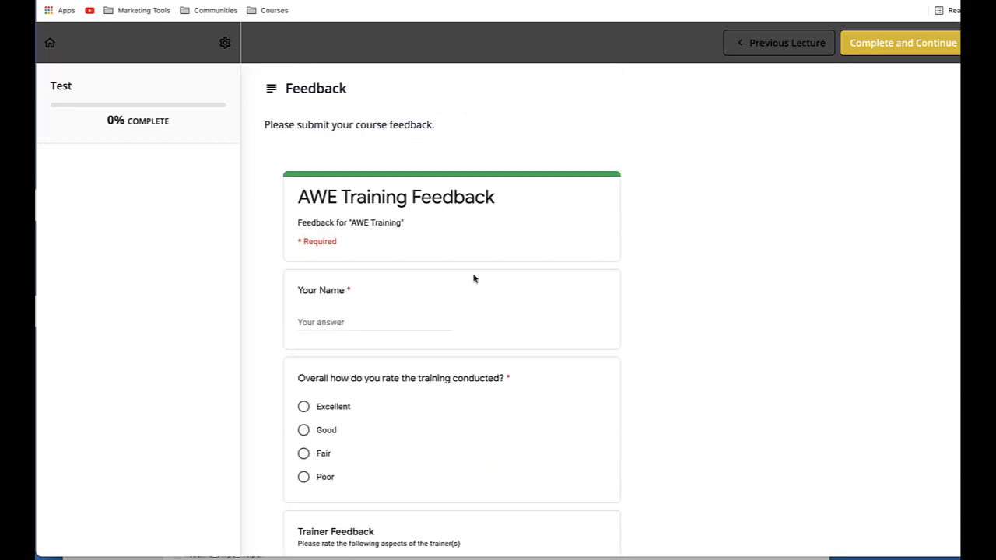
scroll(474, 278, "down", 8)
scroll(474, 278, "up", 8)
left_click(331, 320)
scroll(328, 321, "down", 6)
scroll(329, 320, "down", 5)
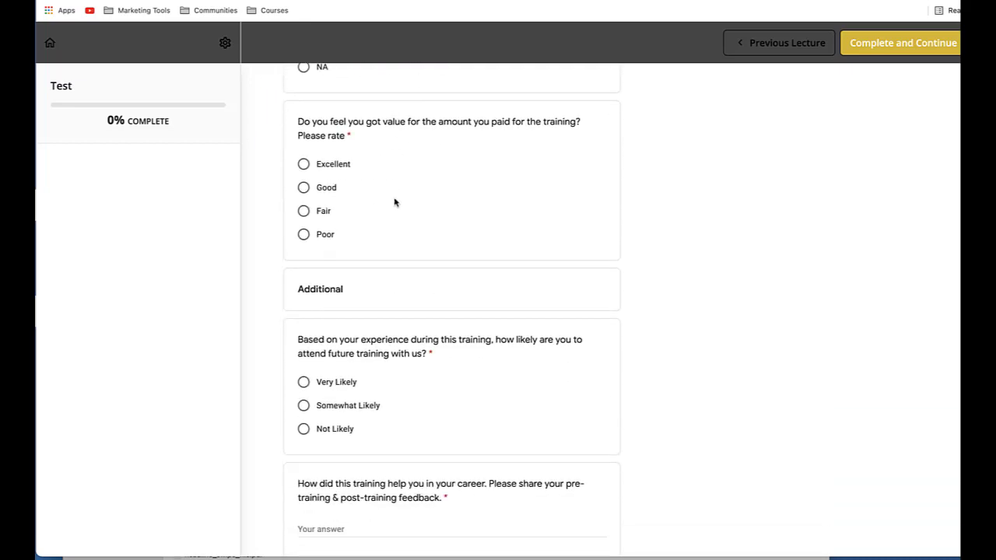
scroll(395, 202, "down", 3)
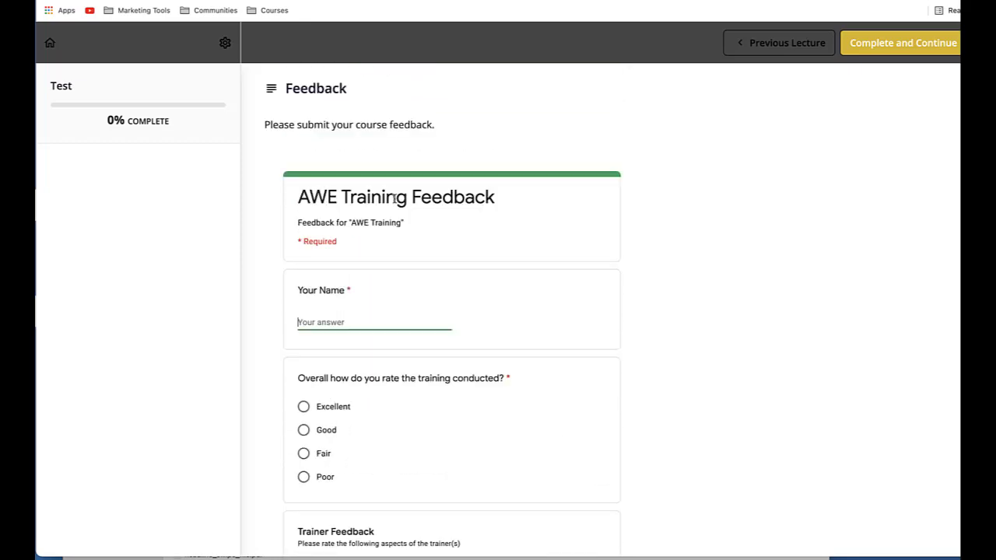
scroll(458, 225, "down", 10)
scroll(480, 235, "down", 7)
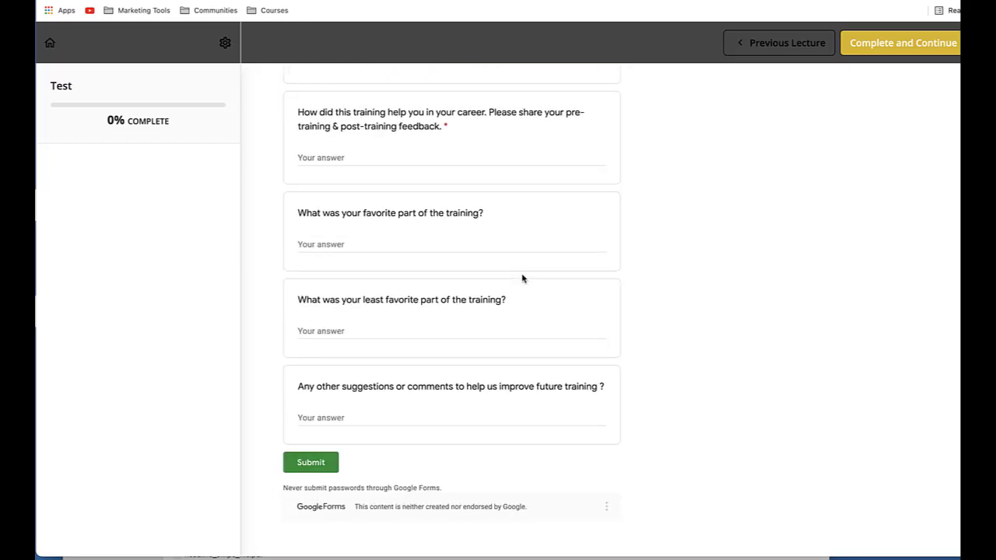
scroll(471, 228, "up", 1)
scroll(470, 228, "up", 10)
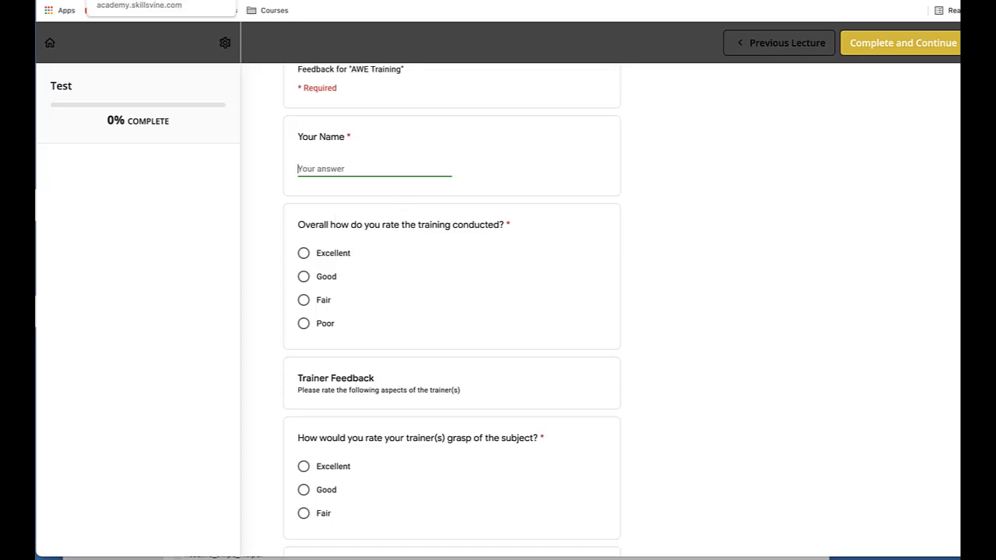
Set the form's embed width and height to 640 and copy the resized code
left_click(467, 2)
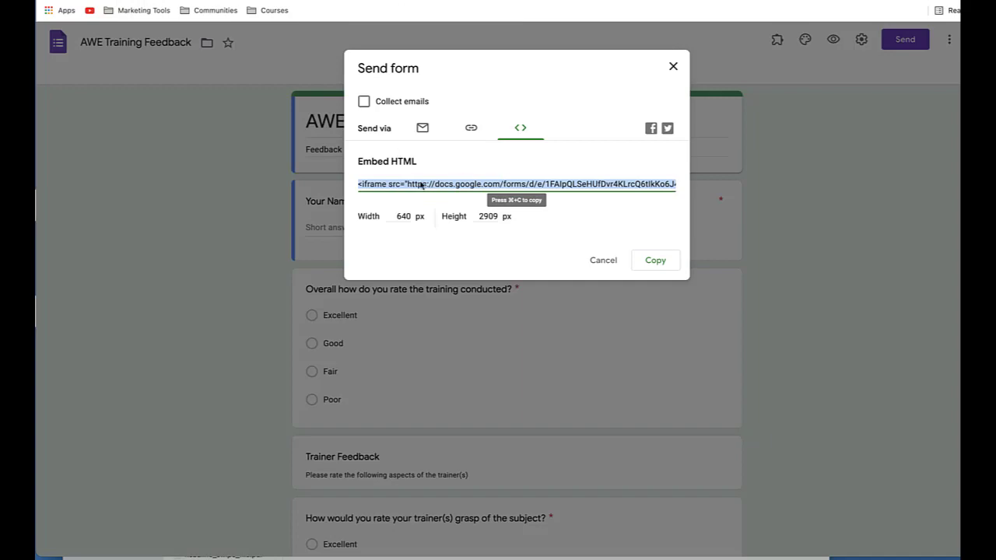
left_click(405, 217)
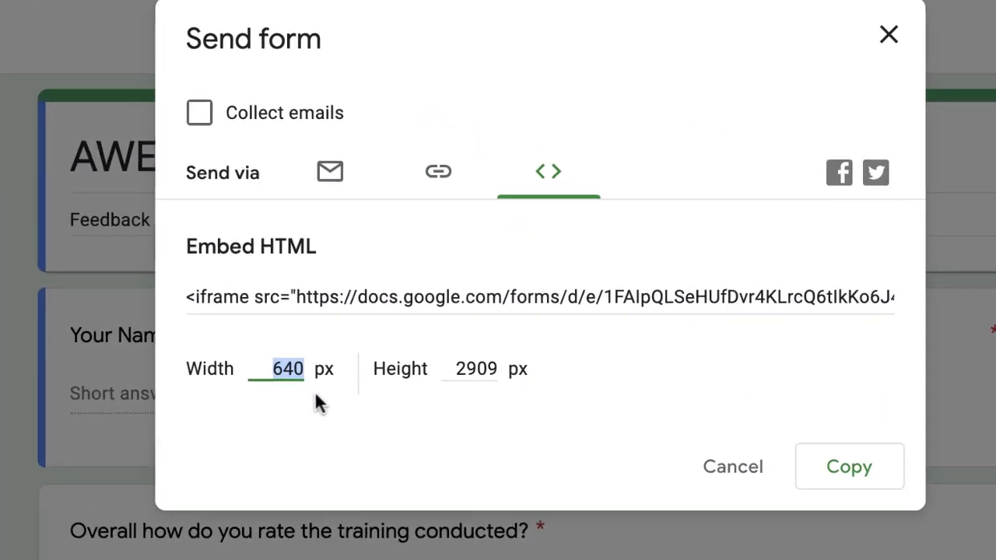
type("640")
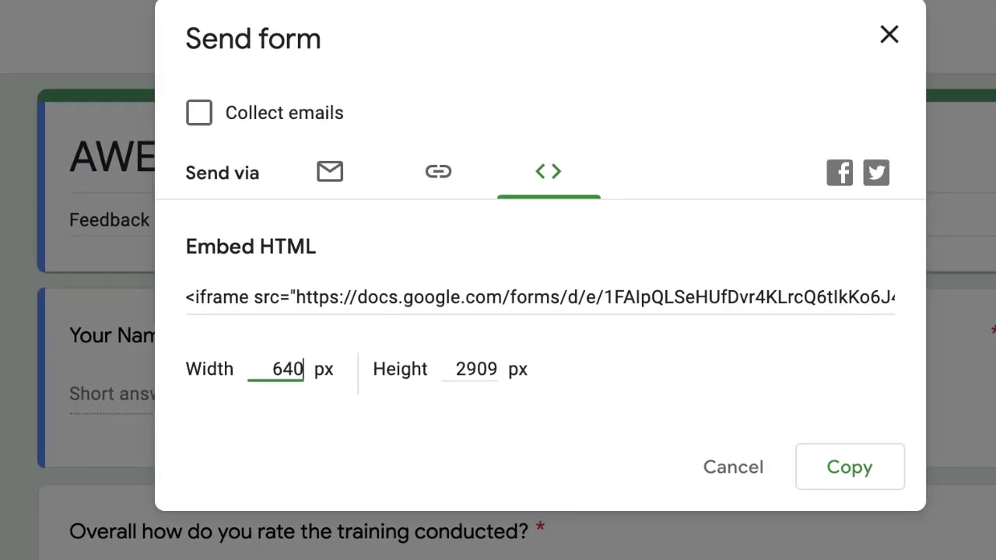
key("Tab")
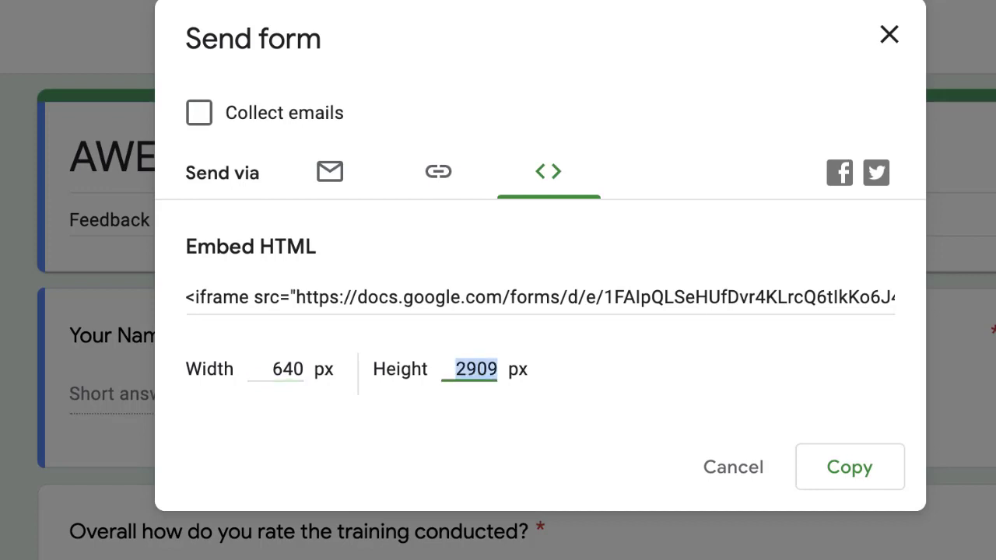
type("640")
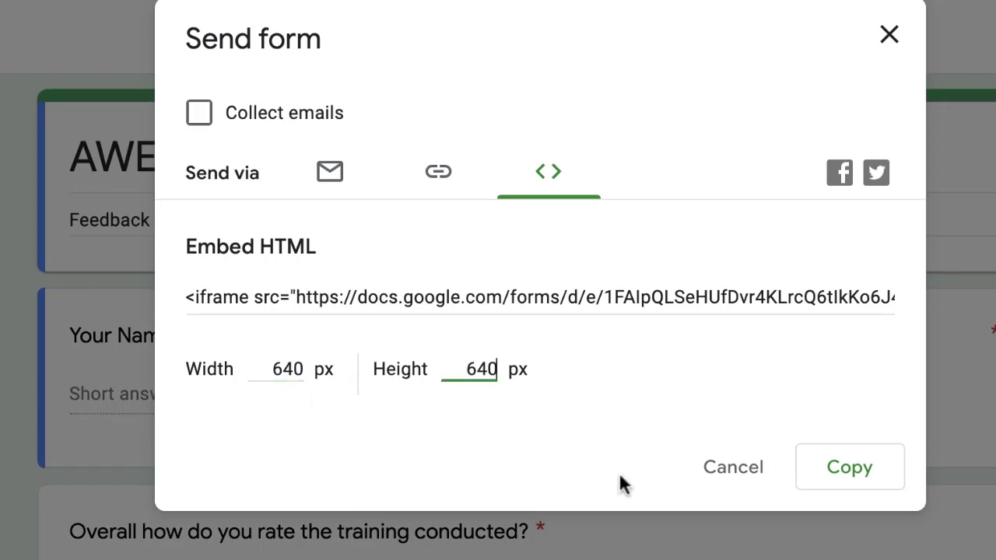
left_click(863, 468)
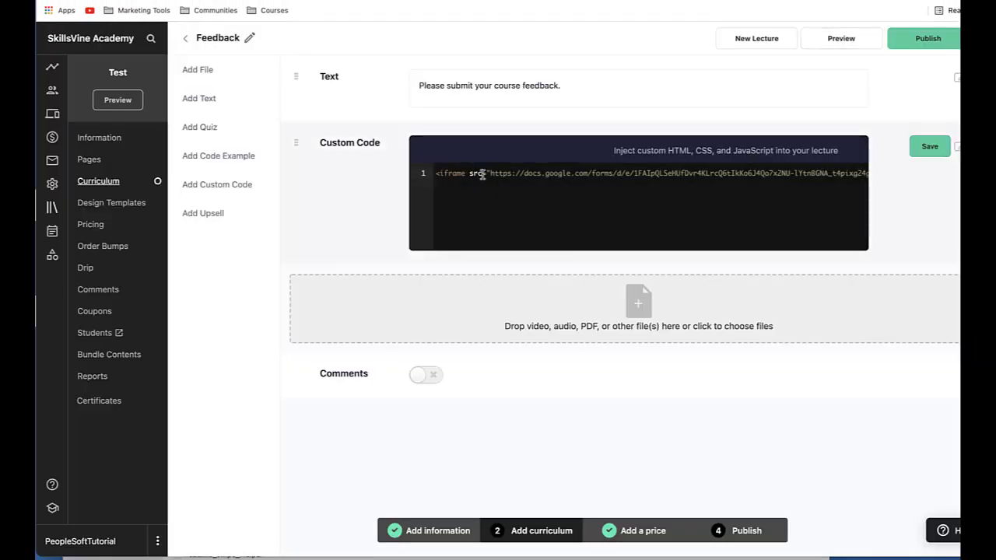
Replace the lecture's Custom Code block with the 640 × 640 embed code and save
double_click(478, 174)
key("ctrl+a")
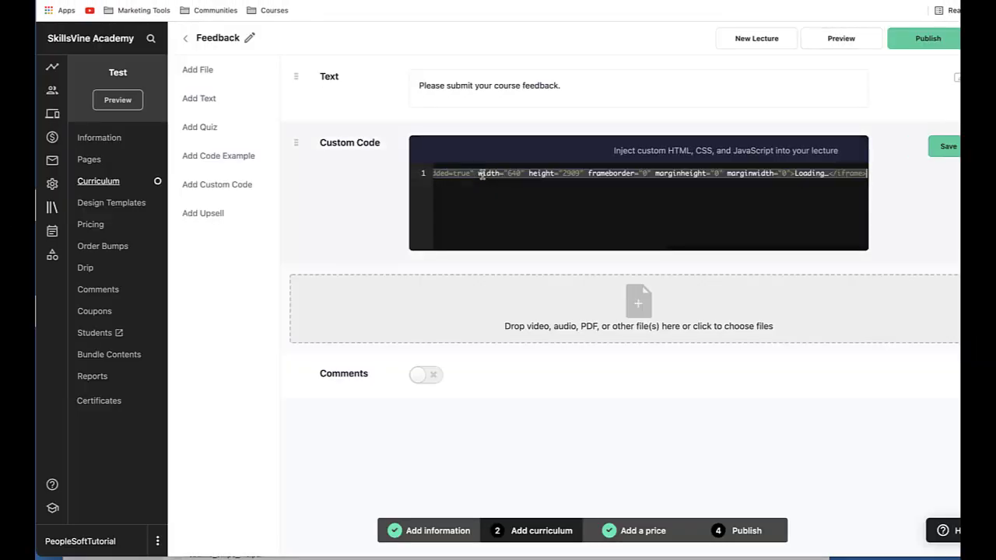
key("BackSpace")
key("ctrl+v")
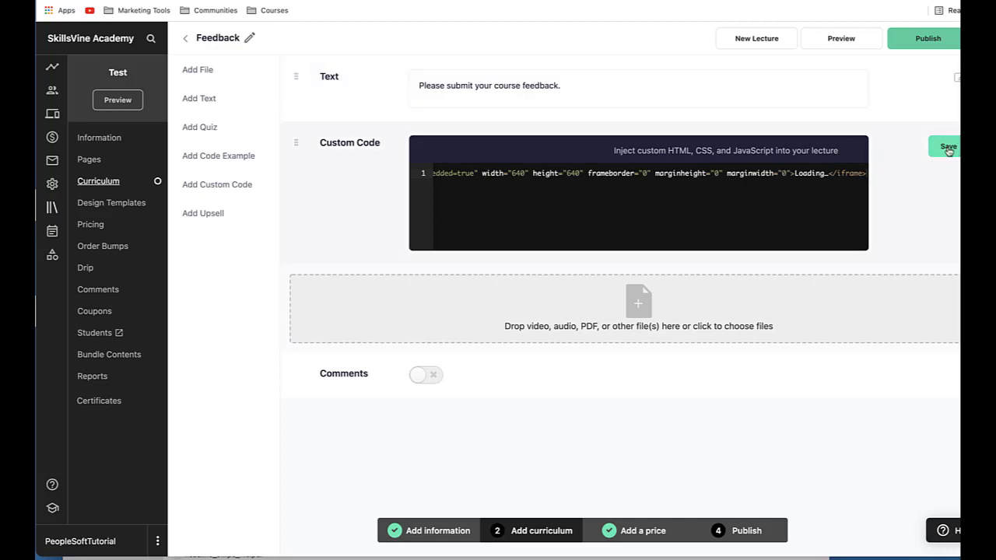
left_click(948, 147)
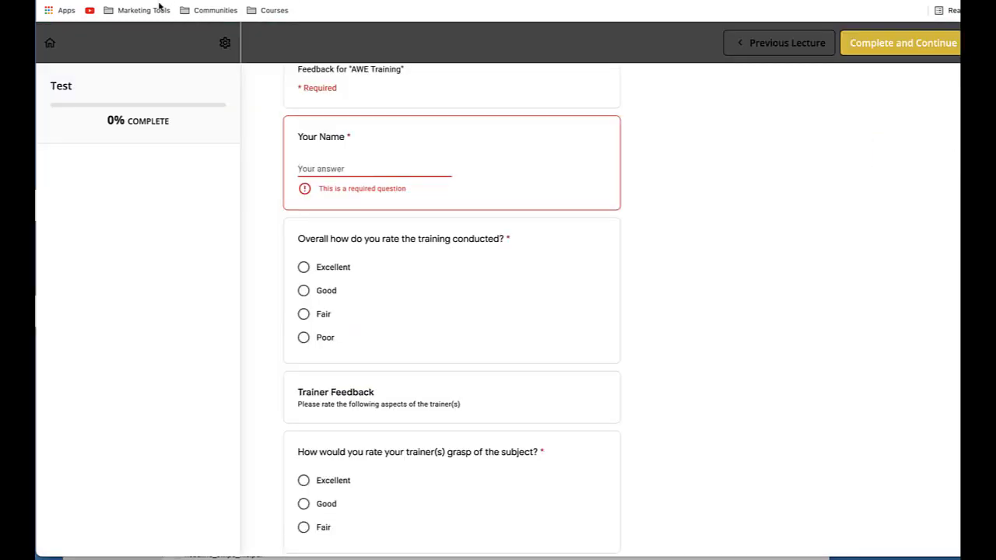
scroll(362, 179, "up", 2)
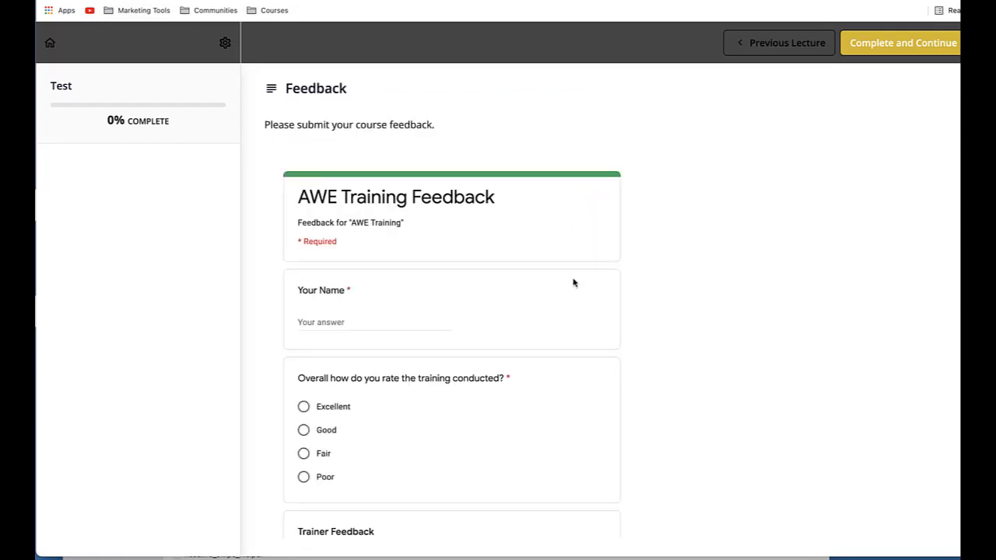
scroll(573, 283, "up", 1)
scroll(534, 256, "down", 15)
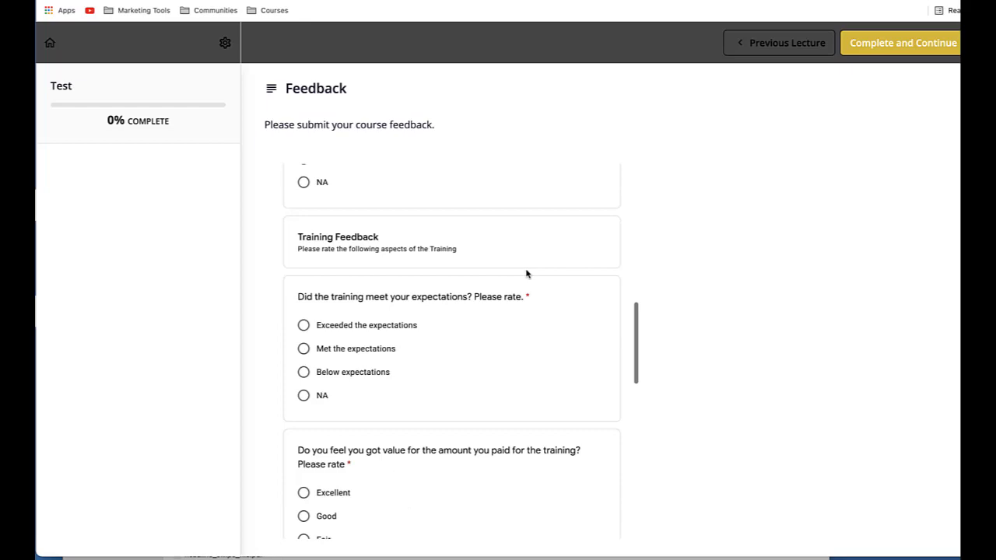
scroll(526, 274, "up", 15)
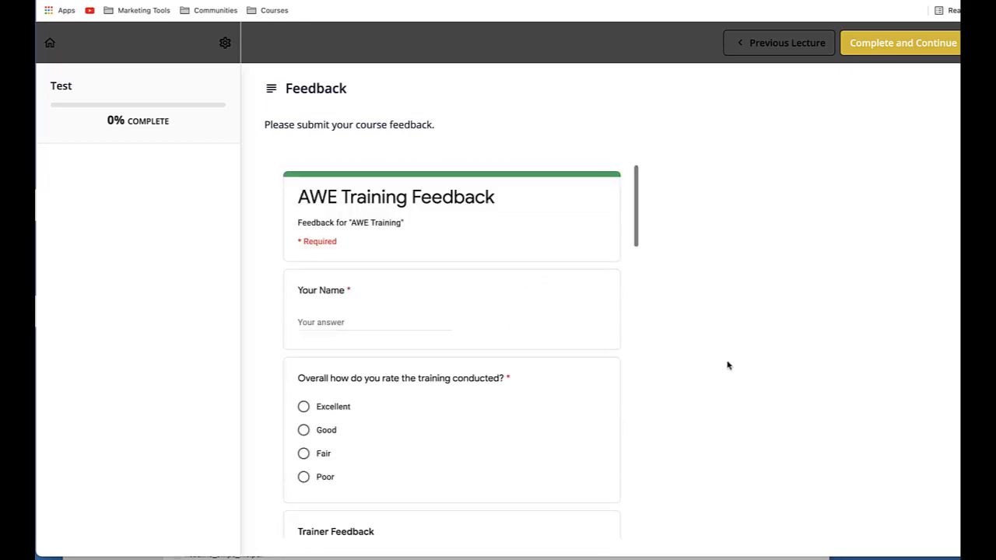
scroll(493, 307, "down", 15)
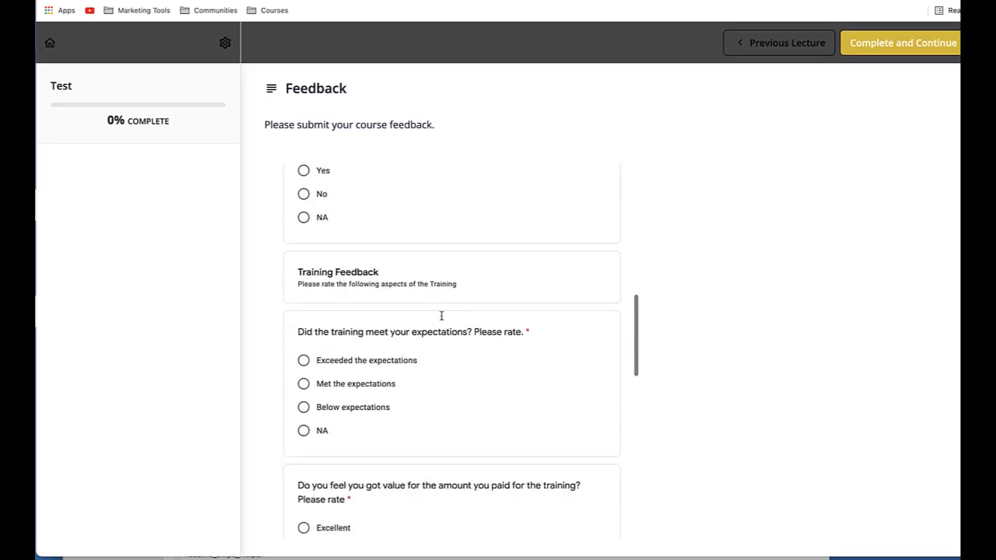
scroll(444, 314, "up", 15)
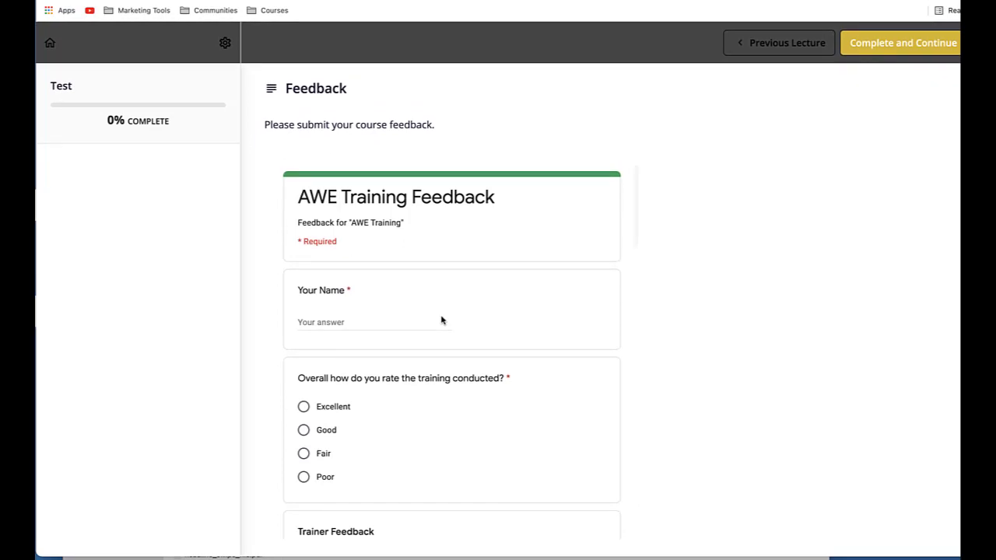